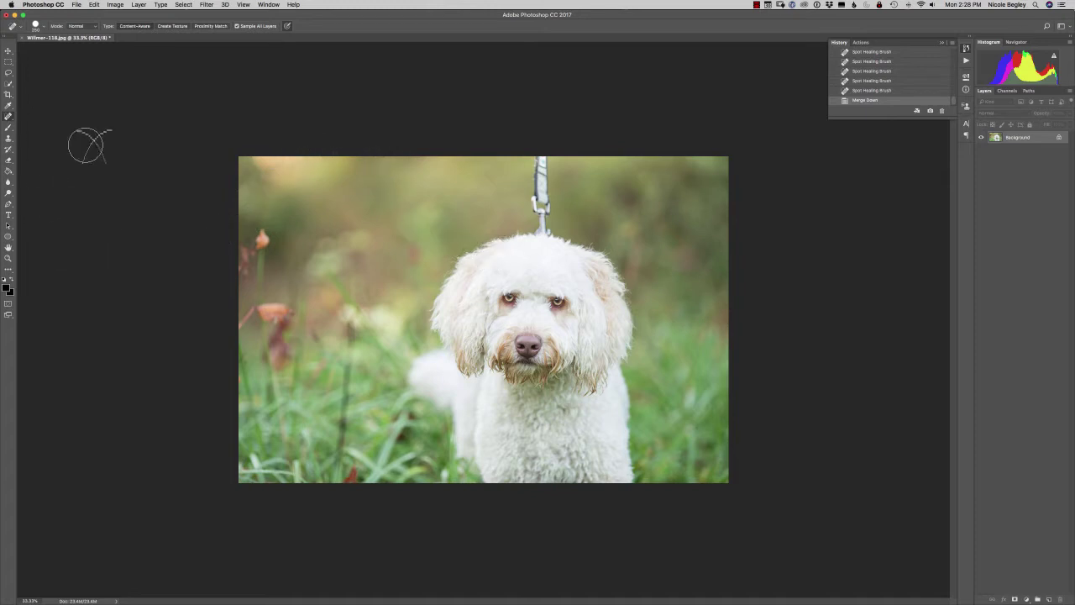
Remove the leash above the dog's head by painting over it with the Spot Healing Brush.
mouse_move(544, 160)
mouse_down()
mouse_move(543, 208)
mouse_move(532, 202)
mouse_move(541, 213)
mouse_move(528, 169)
mouse_move(548, 203)
mouse_move(552, 246)
mouse_up()
click(528, 171)
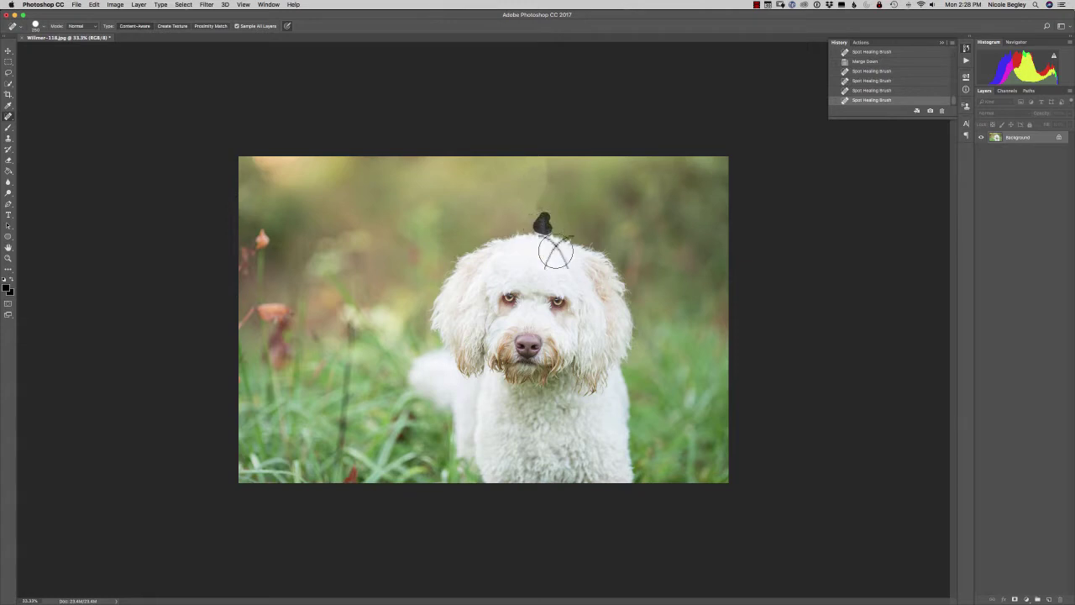
drag(541, 168, 540, 202)
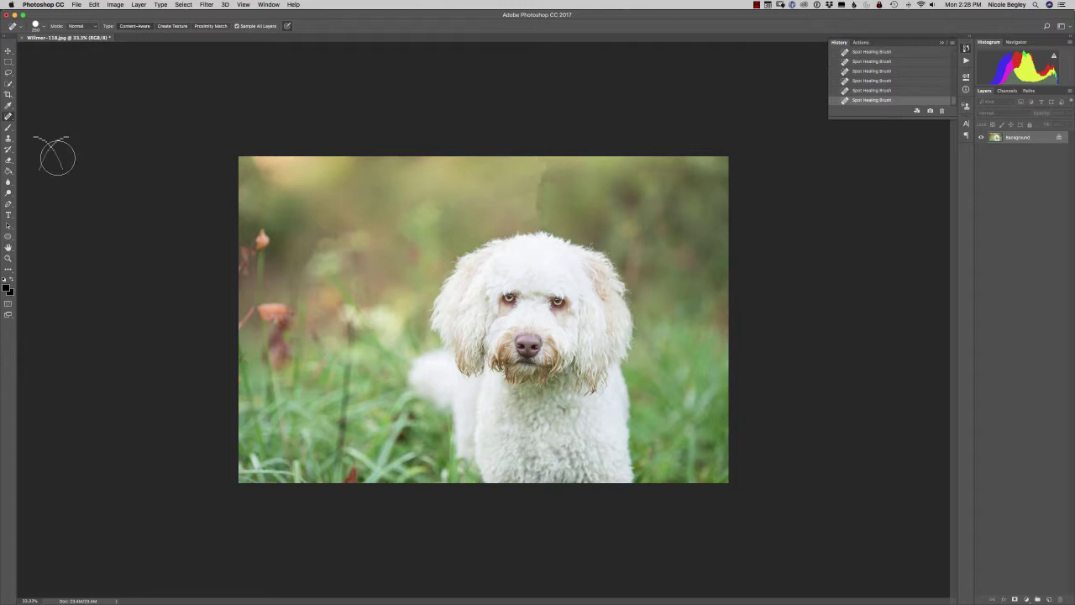
Patch the leftover smudge above the dog's head with the Patch tool using background beside it, and deselect.
drag(1, 155, 7, 154)
click(15, 116)
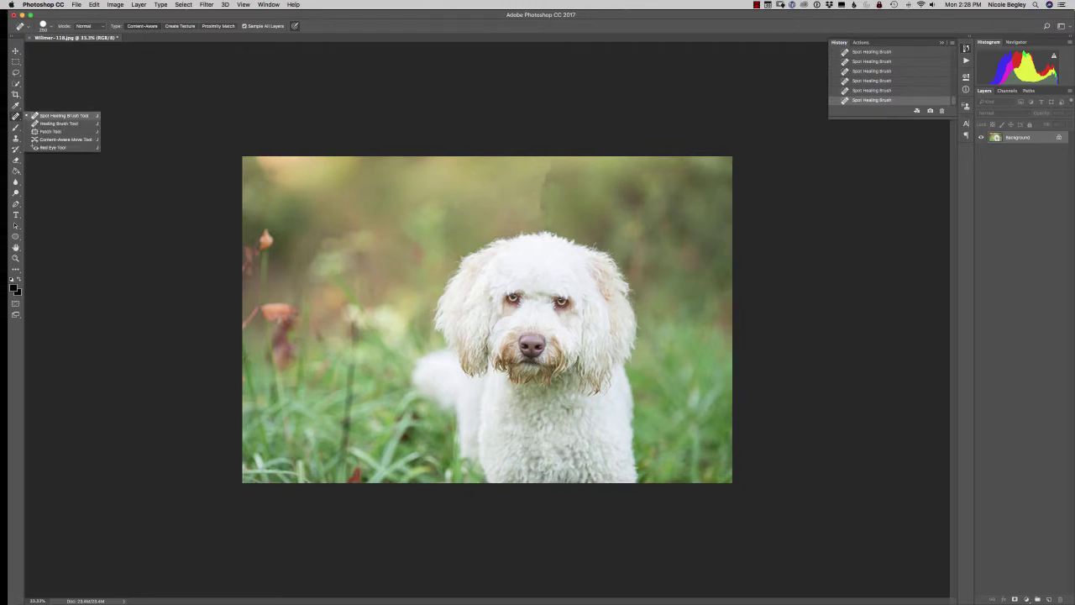
click(89, 133)
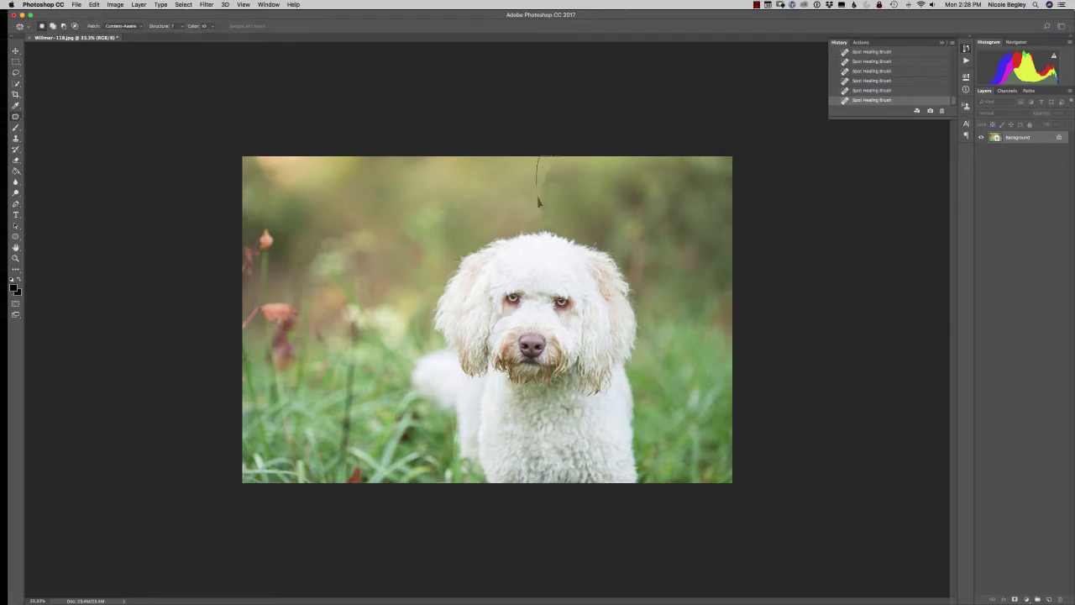
mouse_move(547, 163)
mouse_down()
mouse_move(541, 193)
mouse_move(527, 189)
mouse_up()
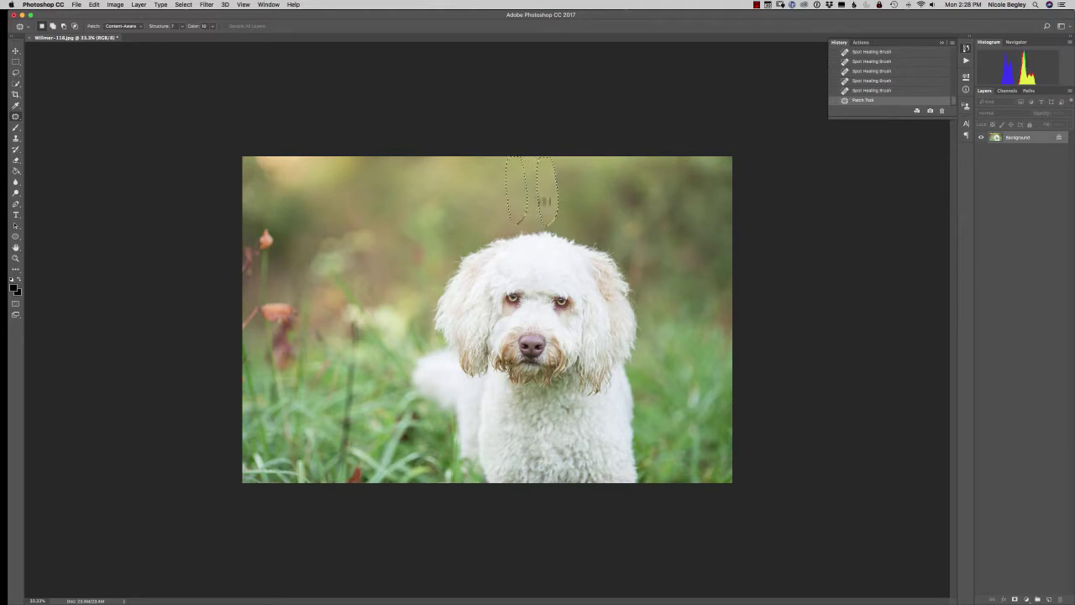
key(super+d)
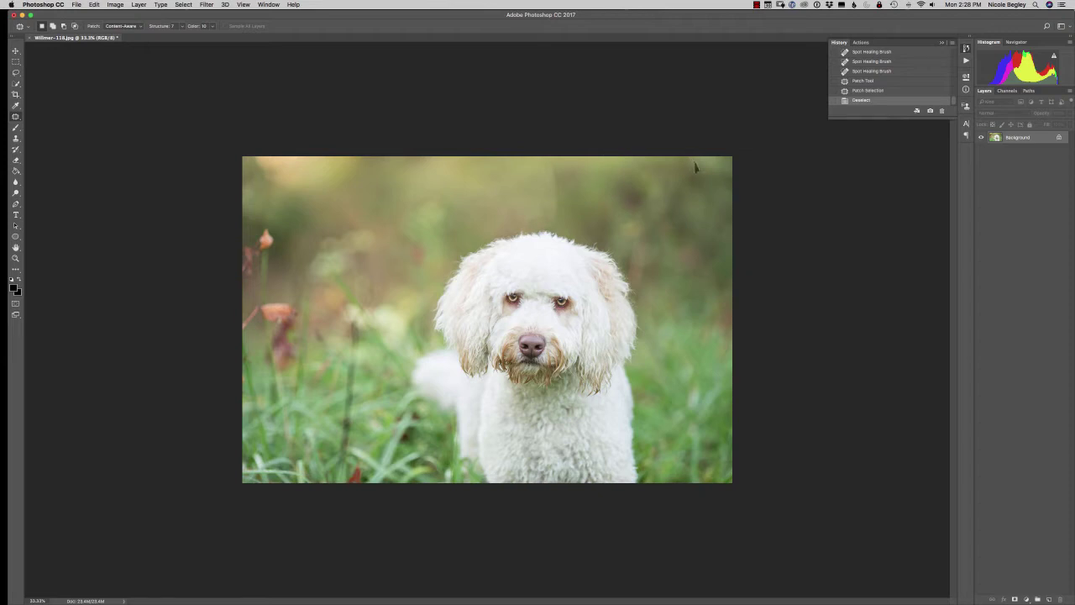
Duplicate the Background layer and clone blurred background over the area above the dog's head with a much larger Clone Stamp brush.
key(super+j)
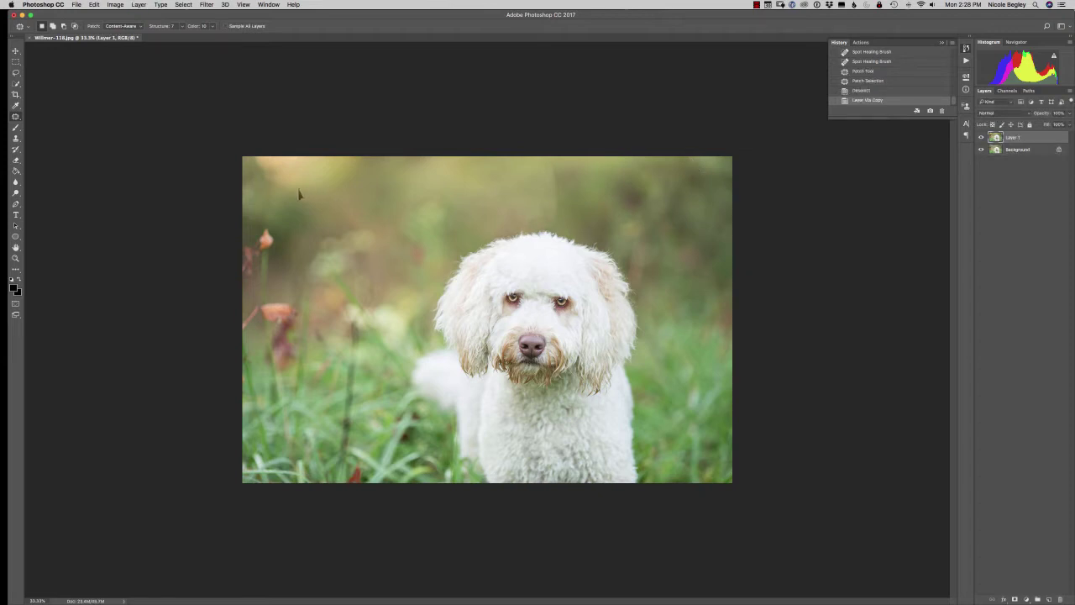
key(s)
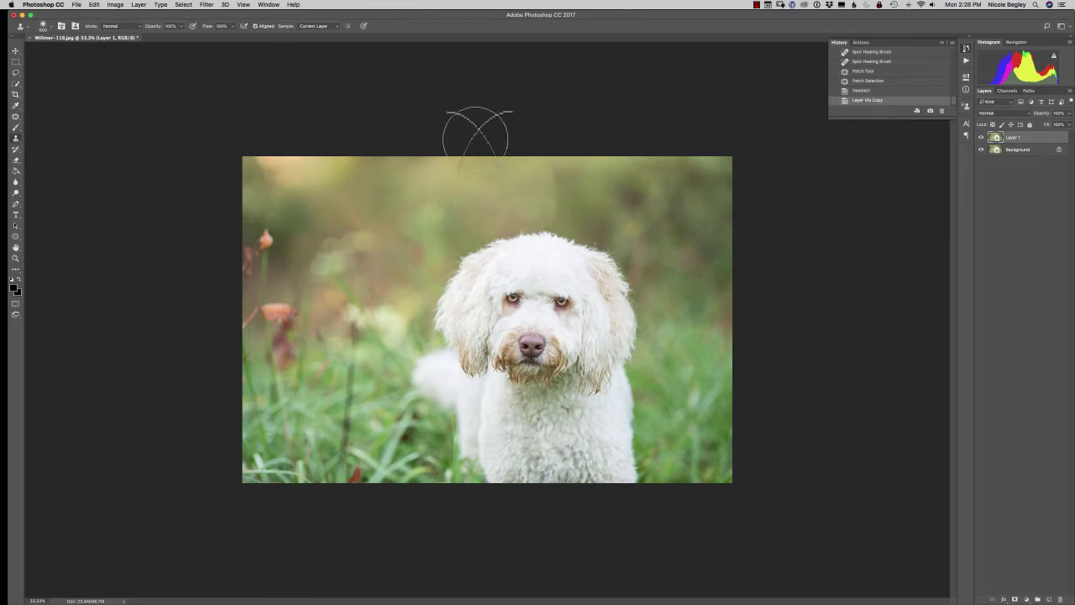
key(bracketright)
key(bracketright)
key(bracketright)
key(bracketright)
key(bracketright)
key(bracketright)
key(bracketright)
key(bracketright)
key(bracketright)
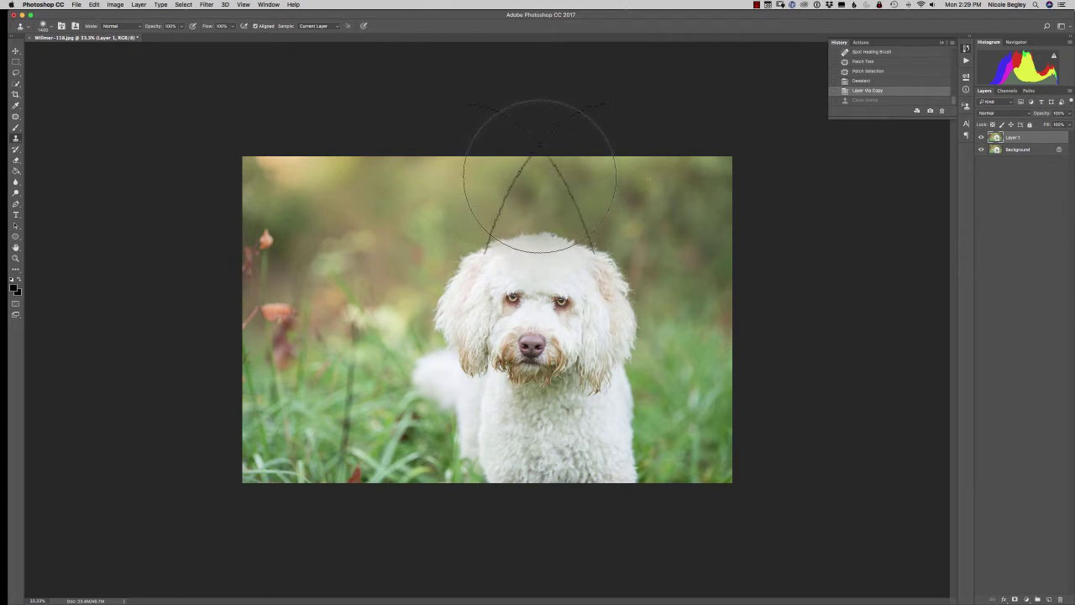
click(544, 179)
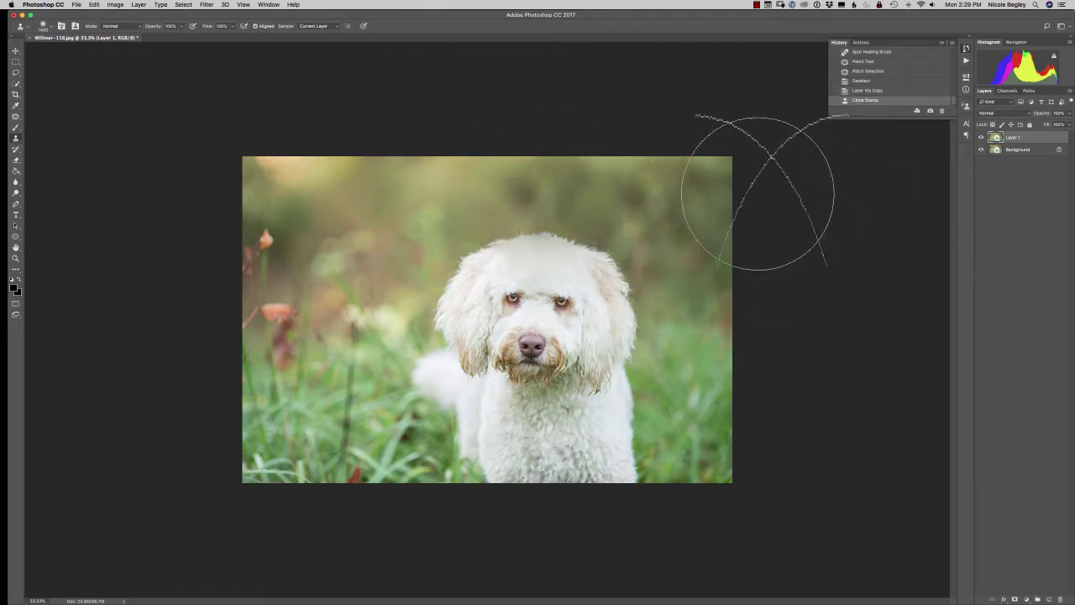
alt+click(411, 186)
click(462, 199)
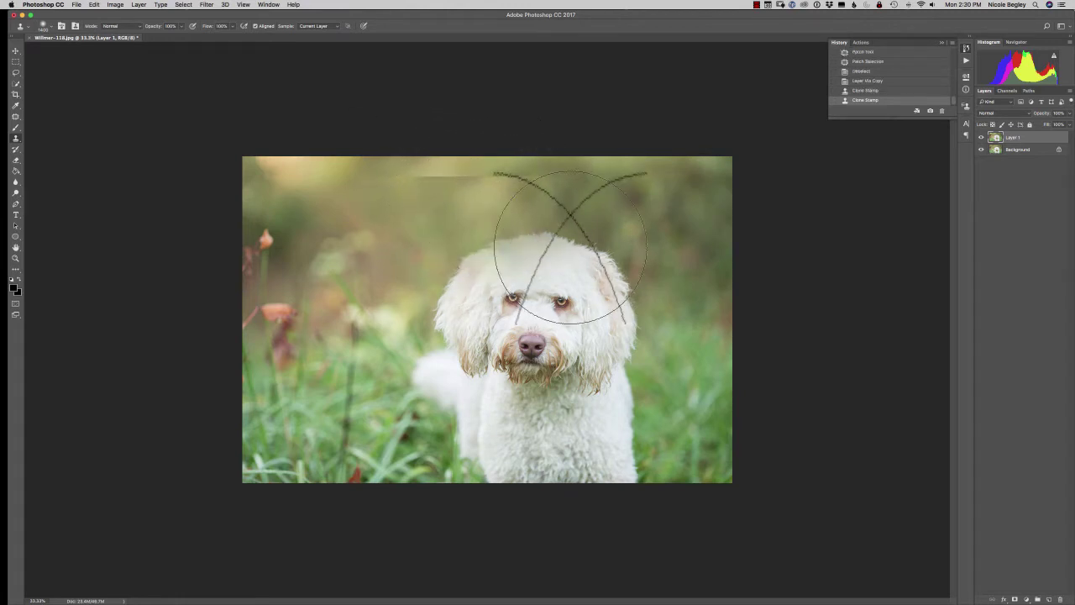
key(super+z)
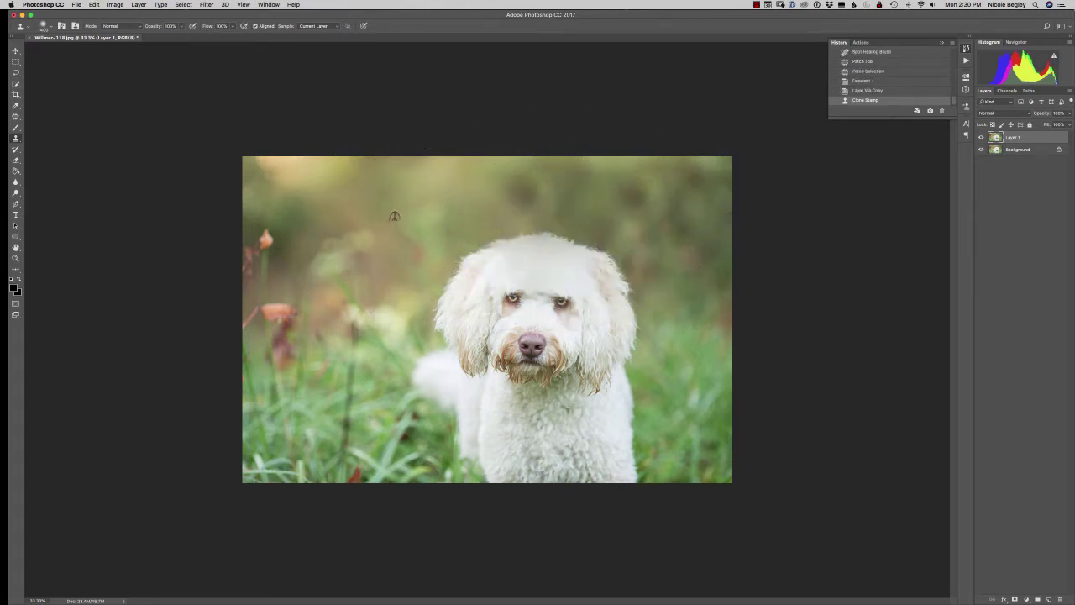
Clone smooth background sampled beside the dog across the area above its head to even out the tones.
alt+click(394, 216)
click(469, 212)
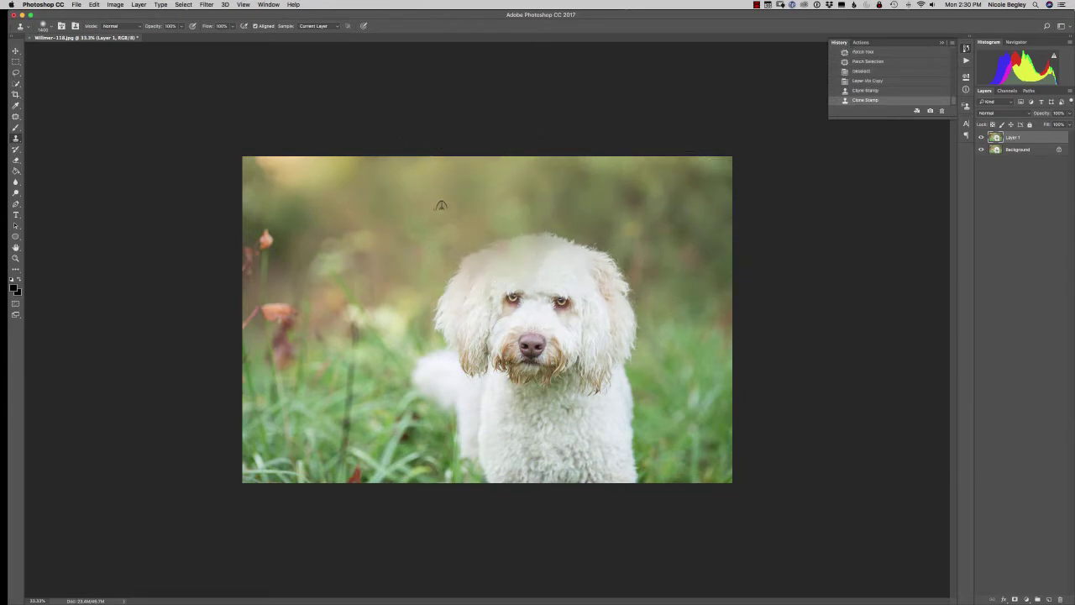
click(605, 210)
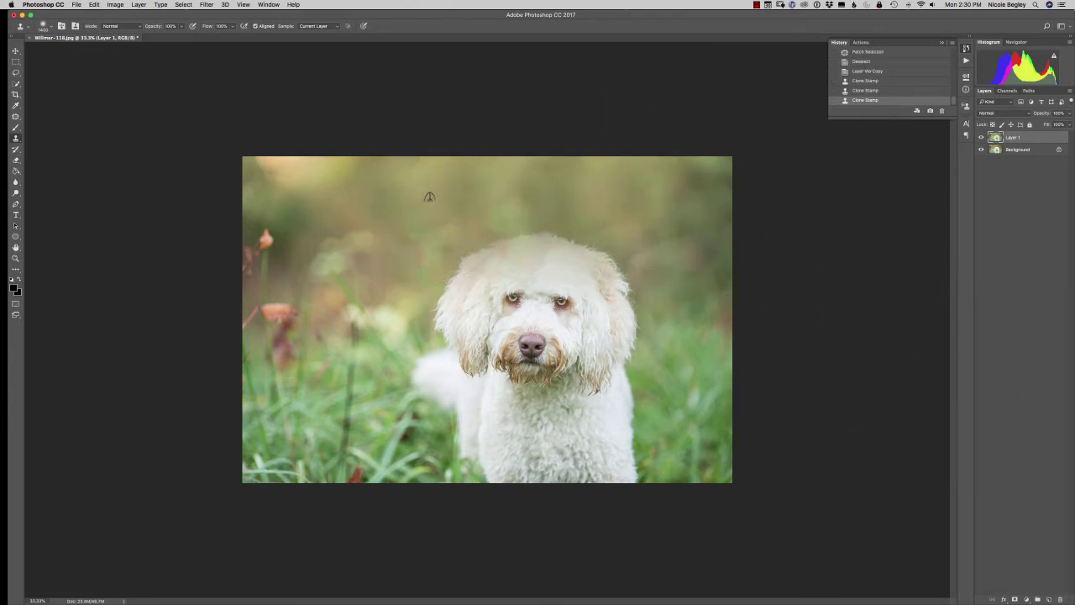
click(550, 192)
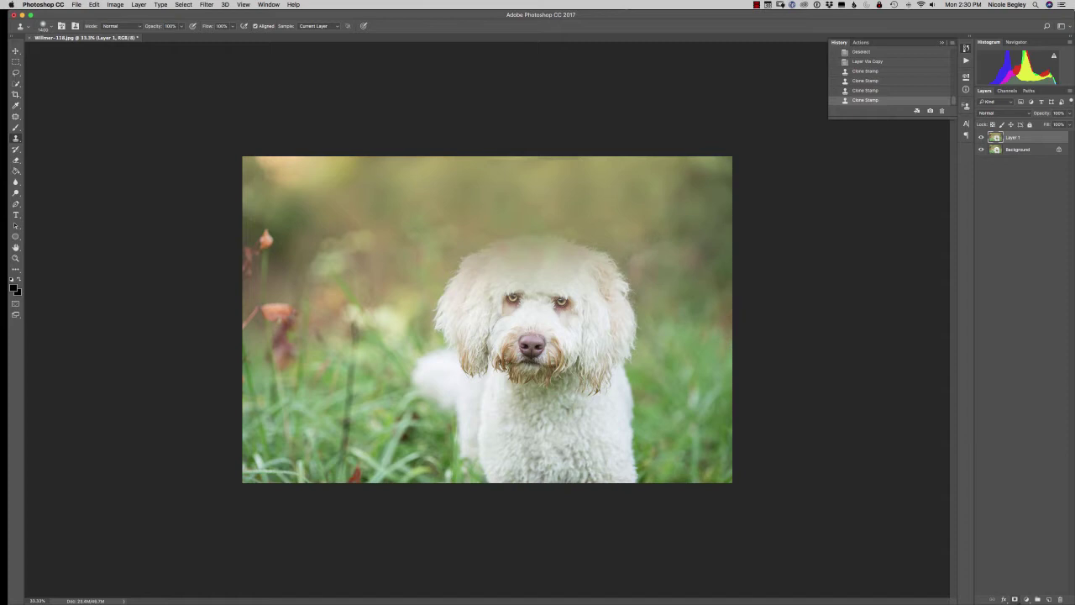
Add a layer mask to Layer 1 inverted to black, and enlarge the Brush to 700 px for painting on it.
click(1015, 599)
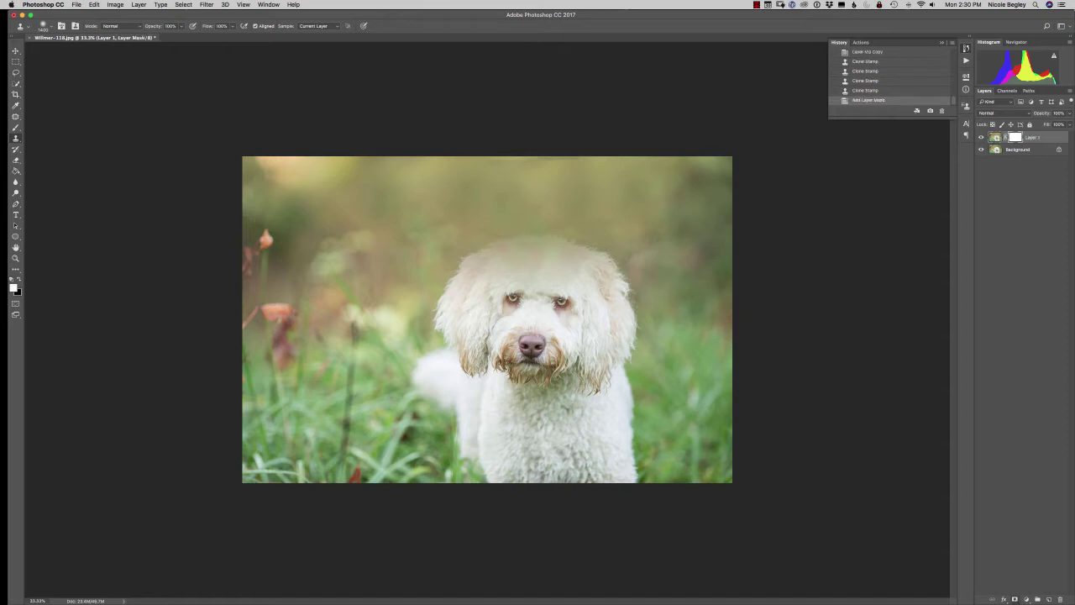
key(ctrl+i)
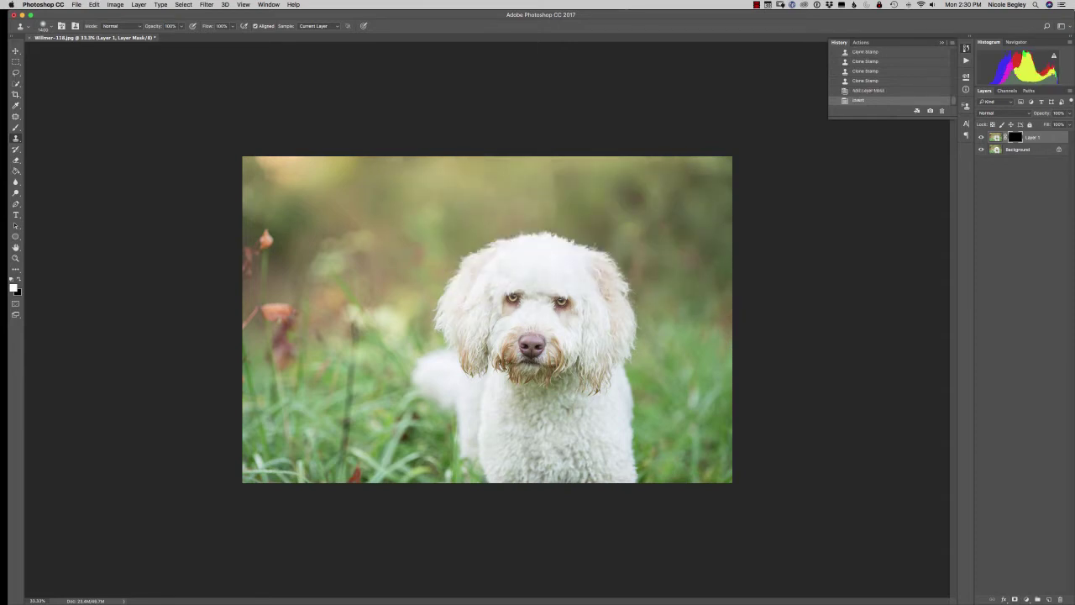
key(b)
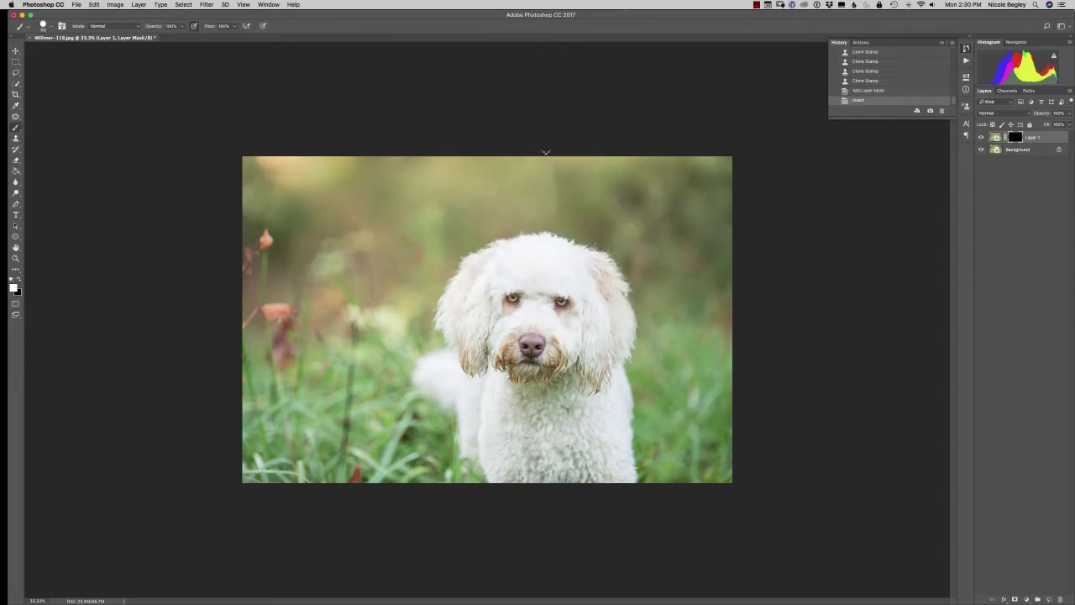
key(bracketright)
key(bracketright)
key(bracketright)
key(bracketright)
key(bracketright)
key(bracketright)
key(bracketright)
key(bracketright)
click(531, 173)
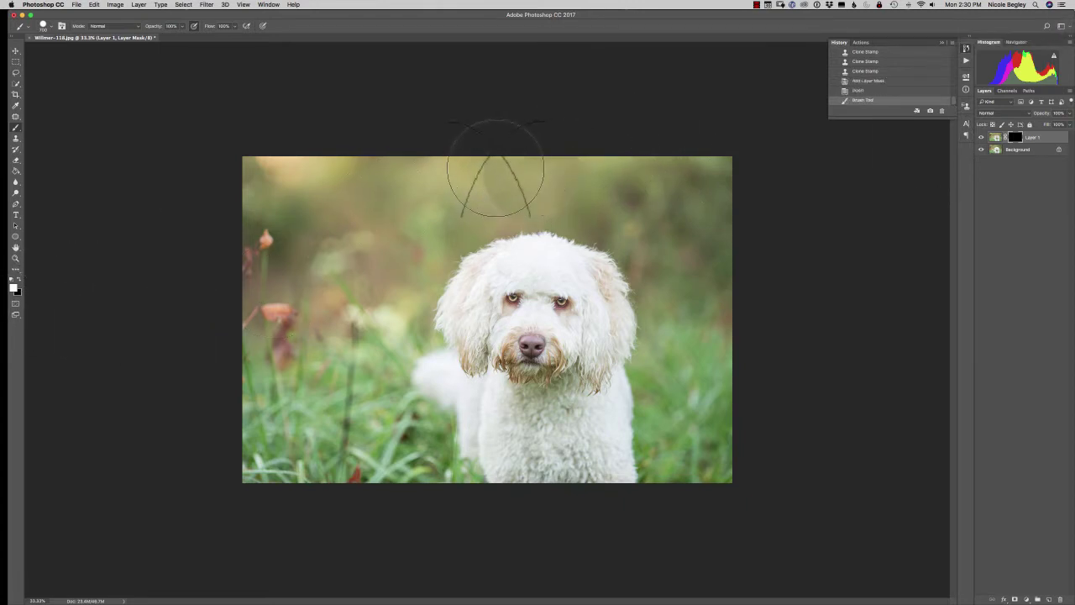
click(497, 168)
click(492, 165)
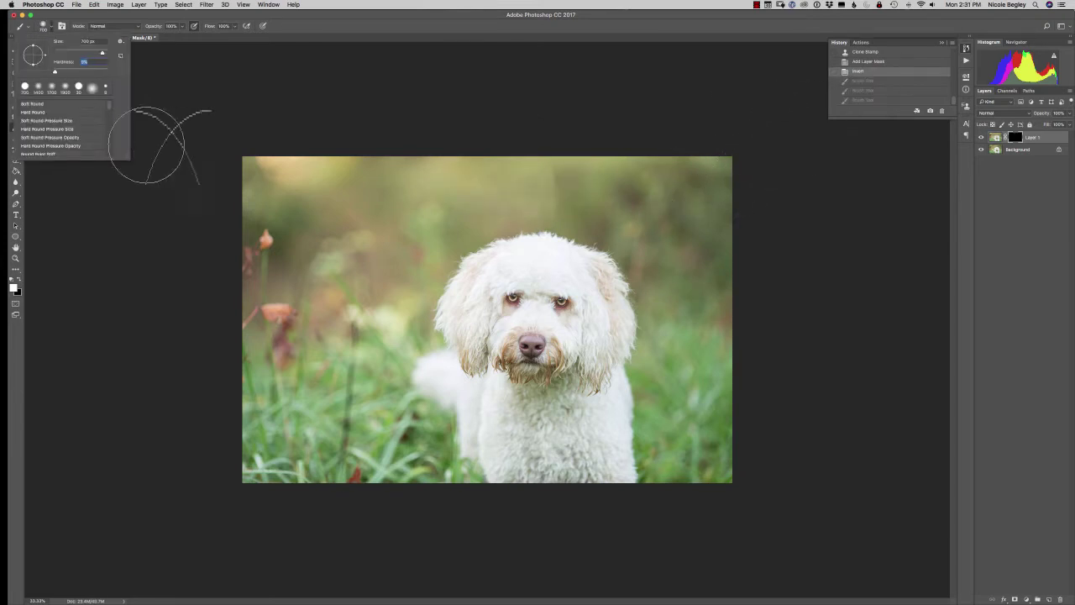
Set the brush hardness to 0% and paint white on the mask to reveal the cloned background above the dog's head.
click(538, 97)
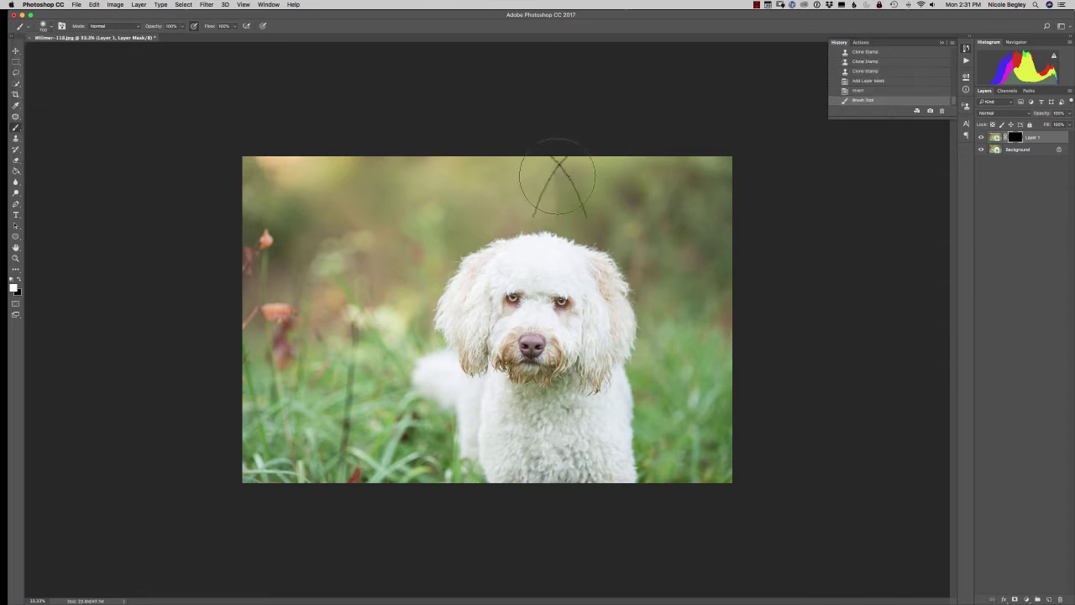
click(545, 184)
click(530, 182)
click(514, 183)
click(496, 184)
click(490, 183)
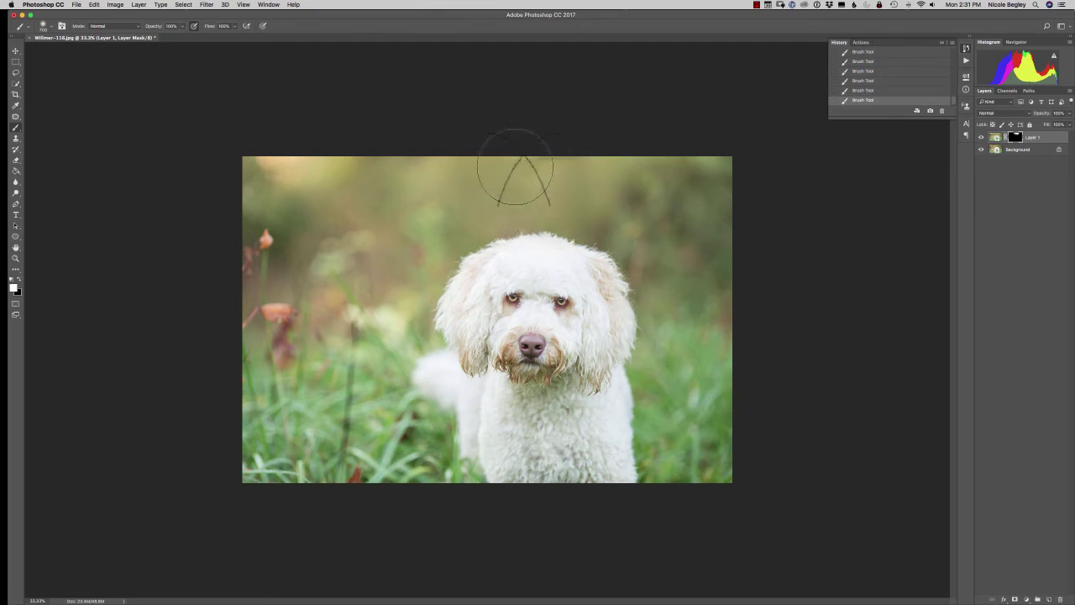
Stamp all visible layers into a new merged layer on top of the stack.
key(super+1)
scroll(536, 204, up, 10)
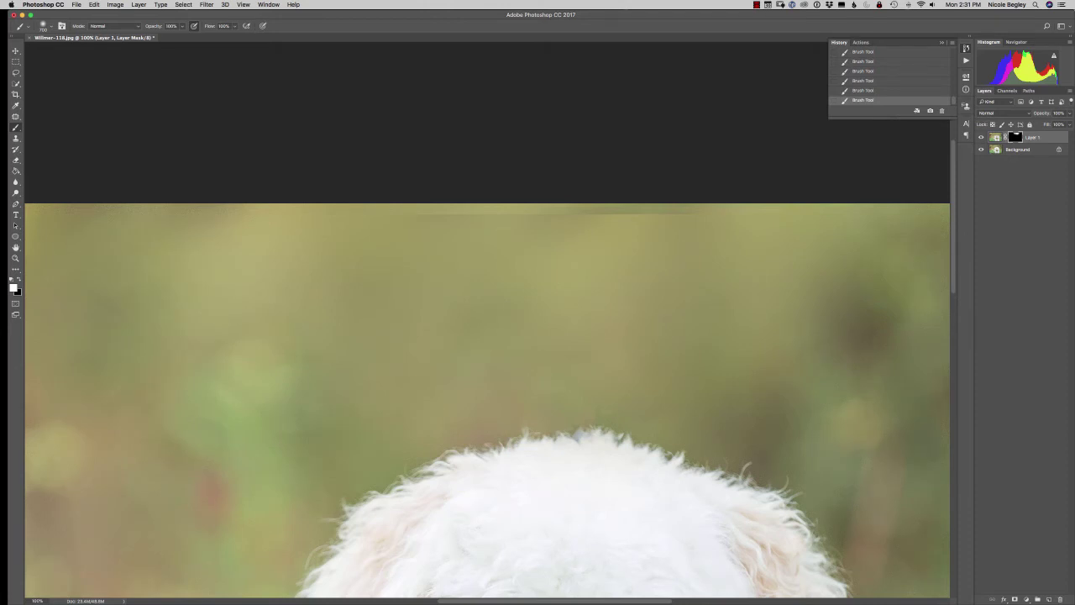
key(super+alt+shift+e)
key(x)
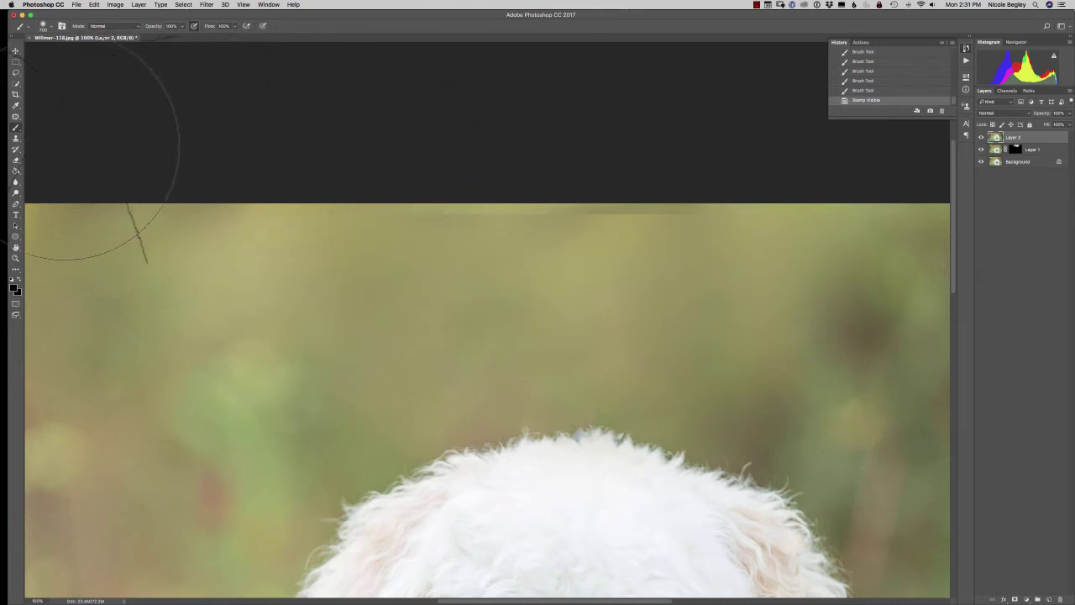
Heal the cloned streak along the photo's upper edge above the dog with the Spot Healing Brush.
click(15, 116)
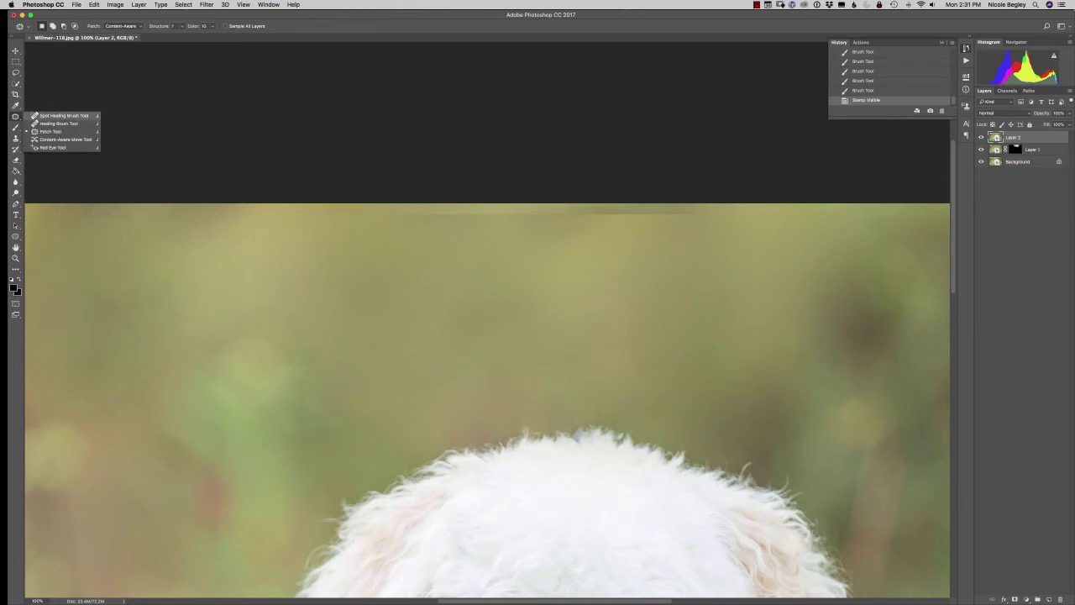
click(55, 115)
mouse_move(336, 183)
mouse_down()
mouse_move(425, 197)
mouse_move(604, 178)
mouse_move(774, 190)
mouse_up()
click(628, 213)
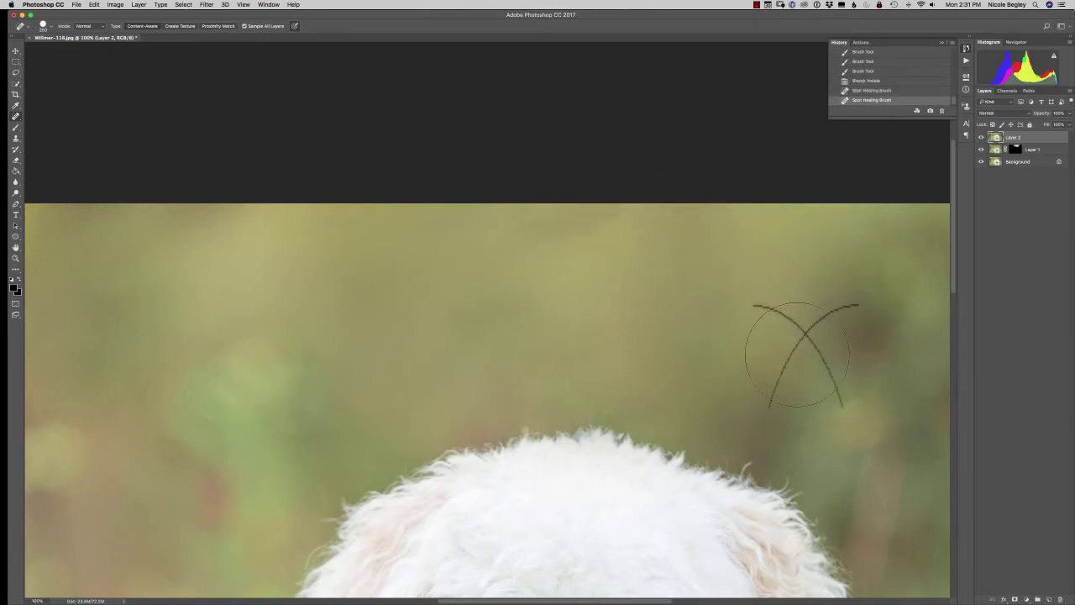
Merge all visible layers into a single Background layer.
key(super+minus)
key(super+minus)
key(super+minus)
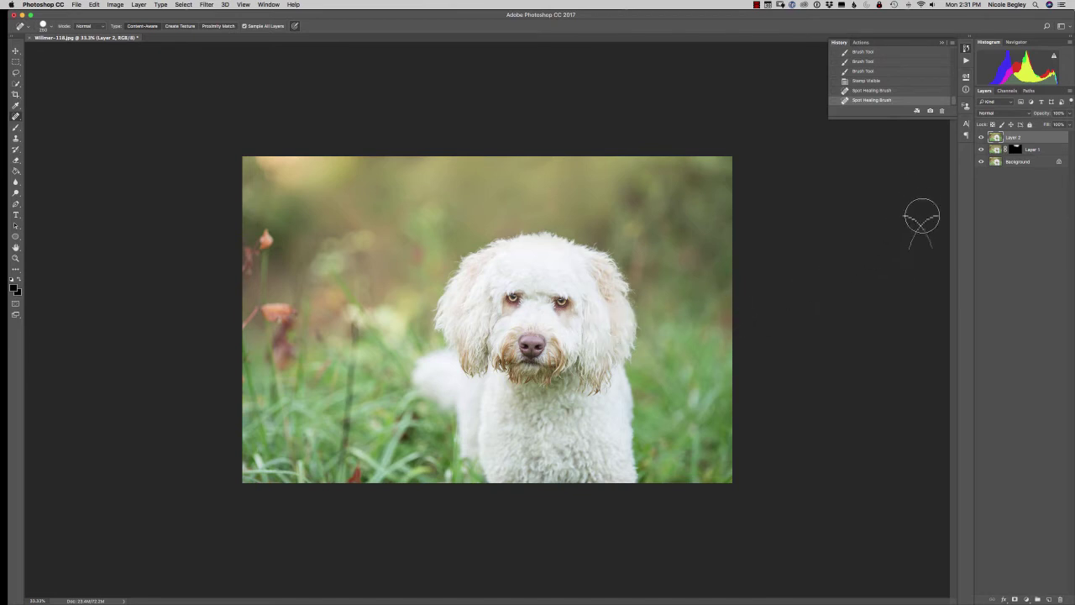
key(super+shift+e)
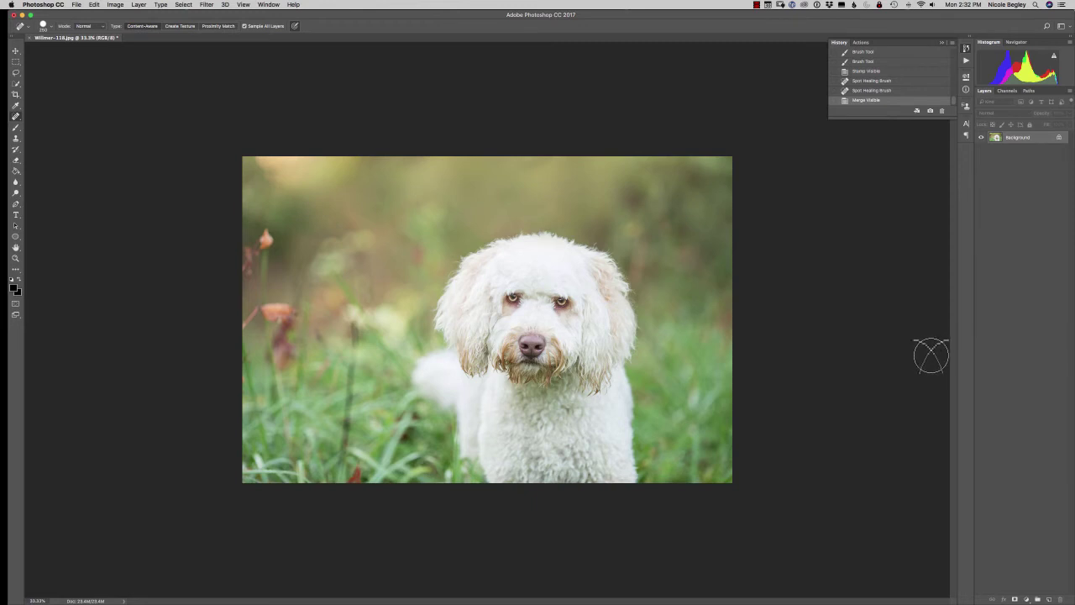
Run the Remove tear stains action on the photo.
click(861, 42)
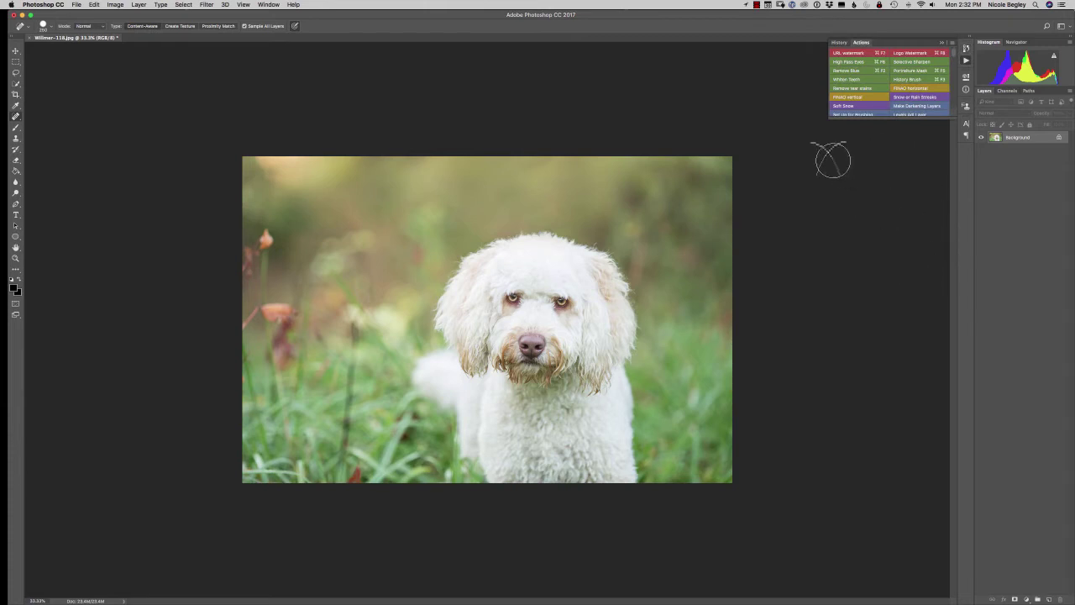
click(858, 88)
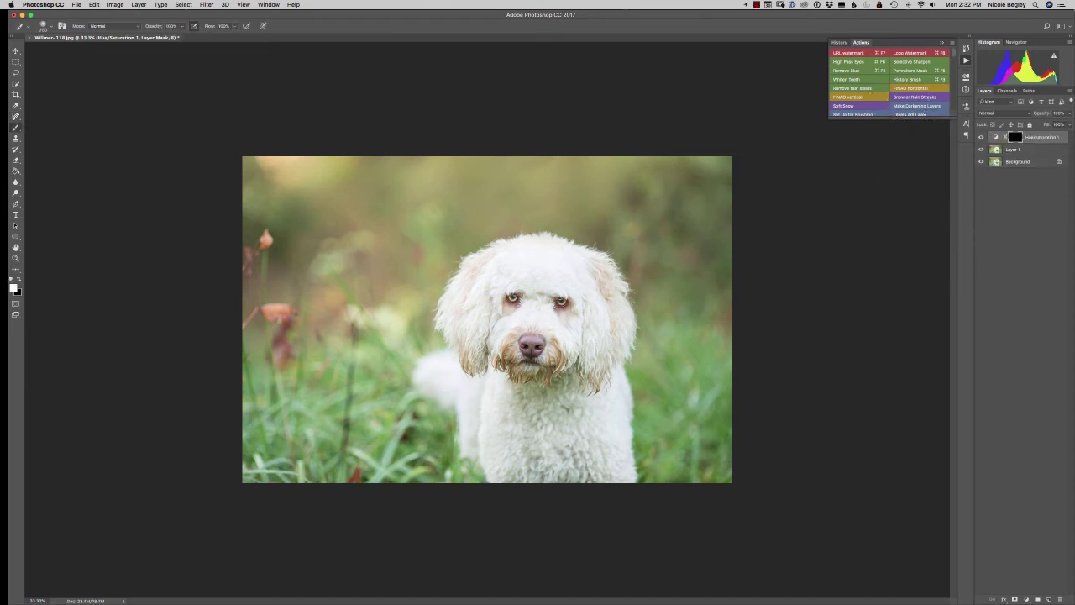
Paint on the Hue/Saturation mask with a reduced brush to desaturate the orange muzzle fur to the right of the dog's nose.
key(bracketright)
key(bracketright)
key(bracketright)
key(bracketright)
key(bracketright)
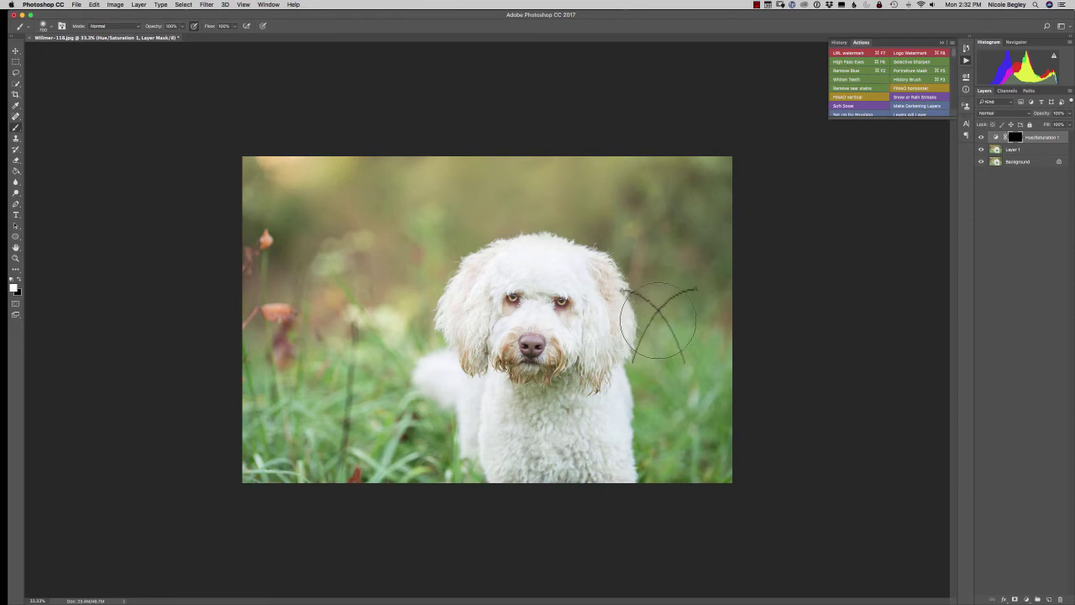
key(super+equal)
key(super+equal)
key(super+equal)
key(super+equal)
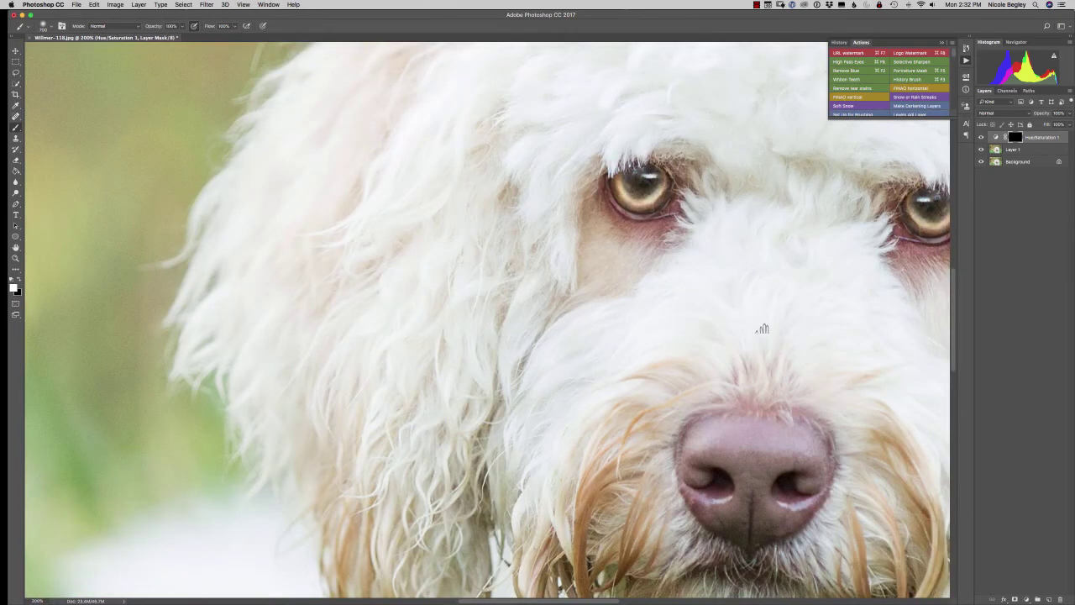
mouse_move(763, 329)
mouse_down()
mouse_move(566, 267)
mouse_move(523, 206)
mouse_up()
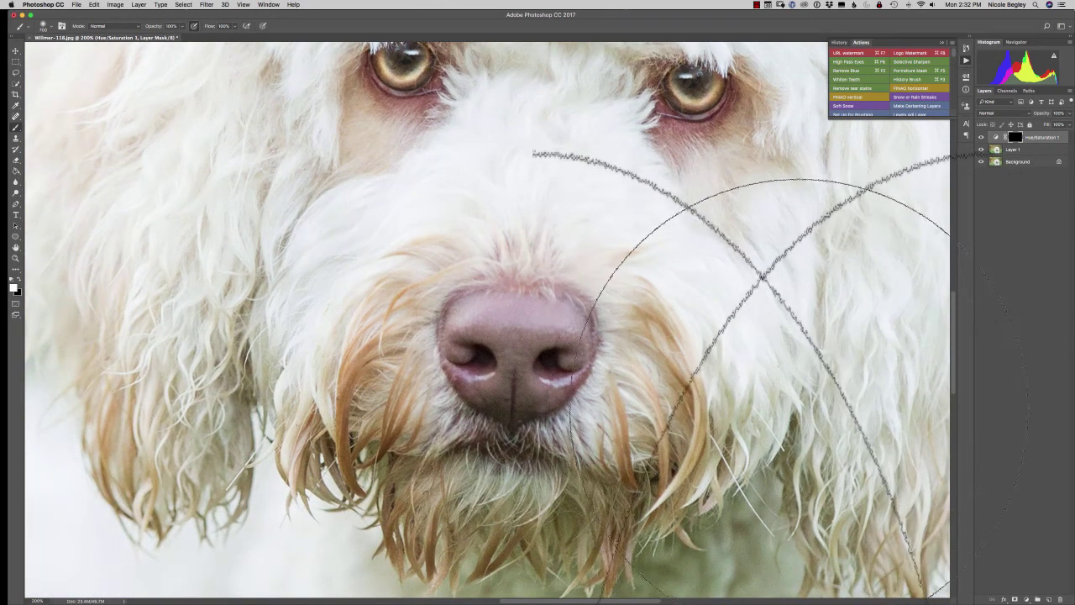
key(bracketleft)
key(bracketleft)
key(bracketleft)
key(bracketleft)
key(bracketleft)
key(bracketleft)
key(bracketleft)
key(bracketleft)
key(bracketleft)
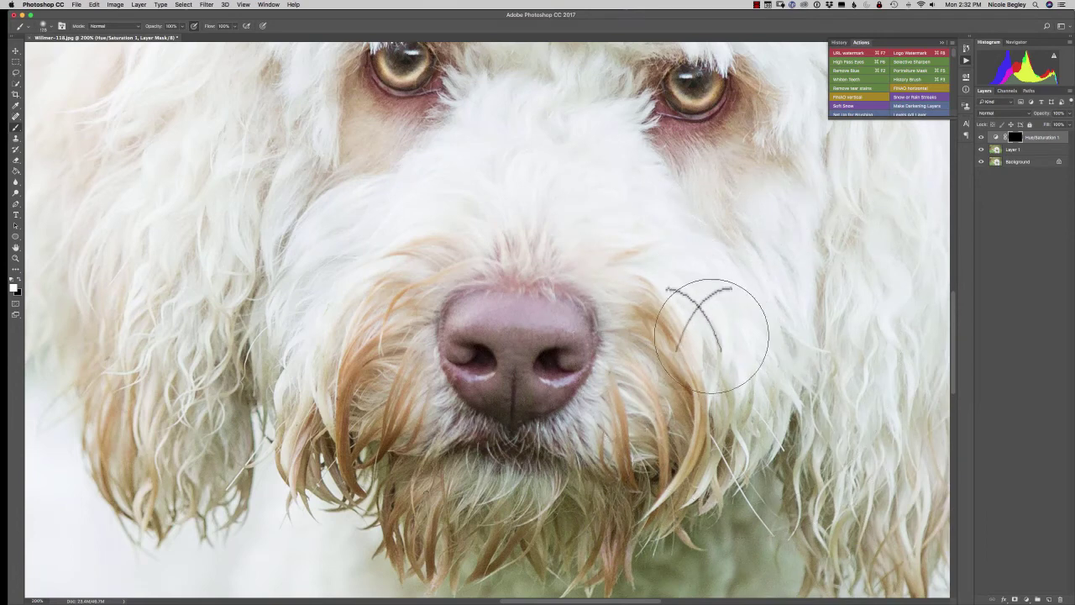
key(bracketleft)
key(bracketleft)
key(bracketleft)
key(bracketleft)
key(bracketleft)
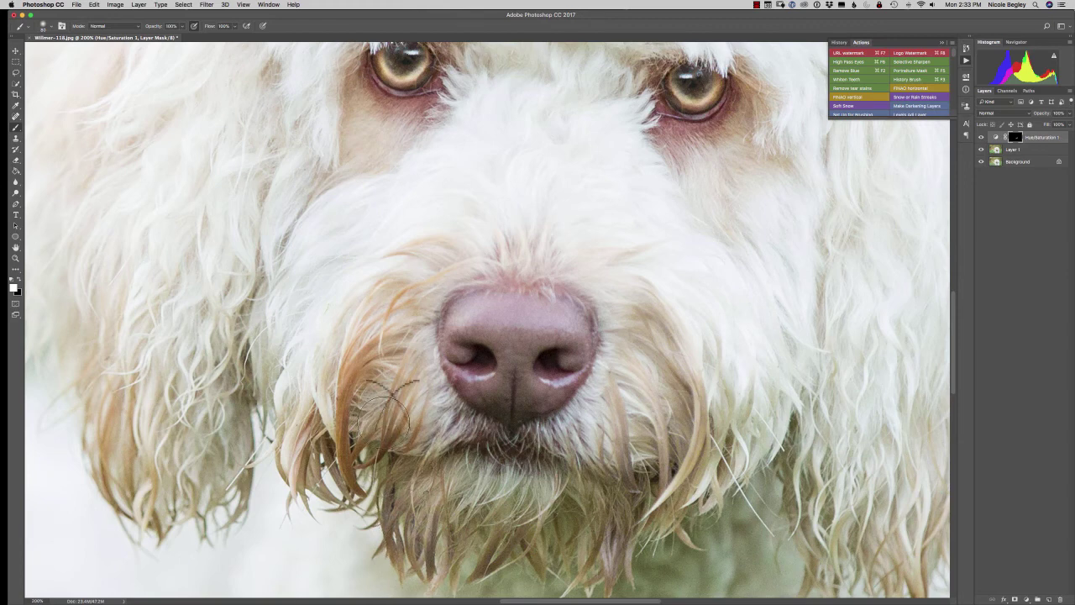
Paint the mask with a progressively smaller brush over the orange fur strands on the muzzle to the left of the nose.
mouse_move(384, 423)
mouse_down()
mouse_move(391, 398)
mouse_move(380, 358)
mouse_move(351, 427)
mouse_move(314, 412)
mouse_move(306, 463)
mouse_move(343, 476)
mouse_up()
key(bracketleft)
key(bracketleft)
key(bracketleft)
key(bracketleft)
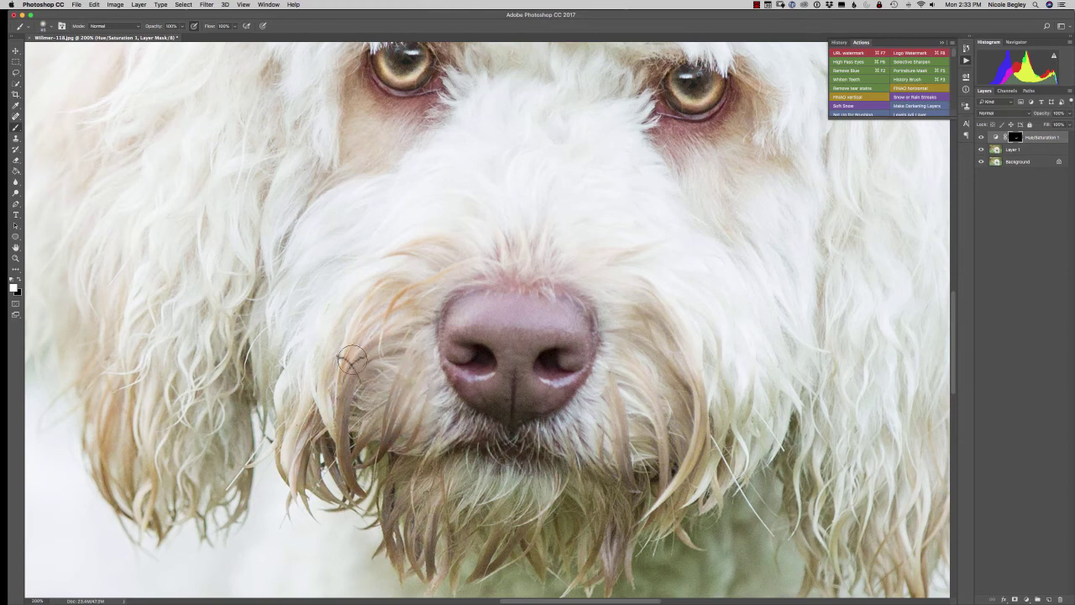
mouse_move(352, 360)
mouse_down()
mouse_move(369, 300)
mouse_move(384, 310)
mouse_move(408, 285)
mouse_move(401, 306)
mouse_move(454, 264)
mouse_move(458, 244)
mouse_move(410, 250)
mouse_move(353, 401)
mouse_move(343, 379)
mouse_move(410, 423)
mouse_move(437, 428)
mouse_move(337, 467)
mouse_move(604, 530)
mouse_move(603, 443)
mouse_move(638, 335)
mouse_move(666, 341)
mouse_up()
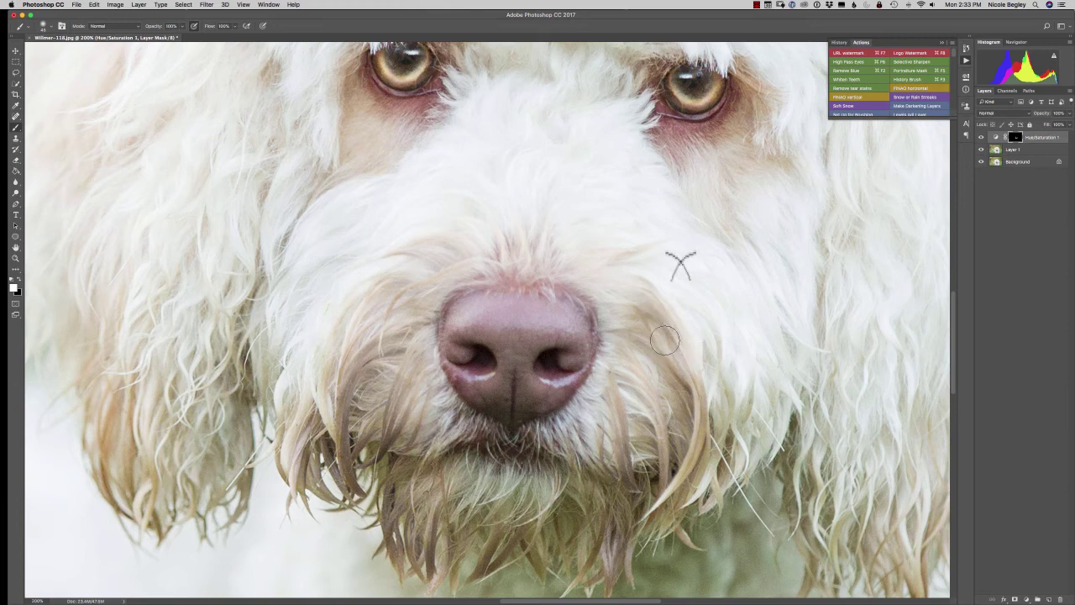
Paint the mask with a slightly smaller brush over the tear-stained fur beside the dog's right-hand eye.
key(bracketleft)
key(bracketleft)
drag(750, 119, 747, 79)
Compare the portrait with and without the Hue/Saturation adjustment layer.
key(super+0)
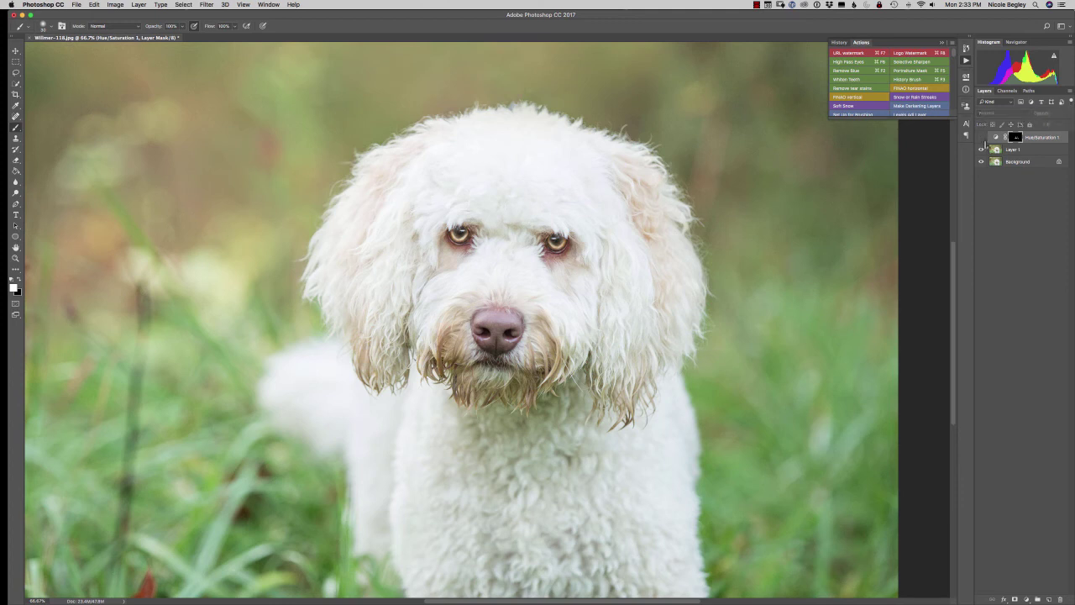
click(982, 137)
click(995, 139)
click(981, 137)
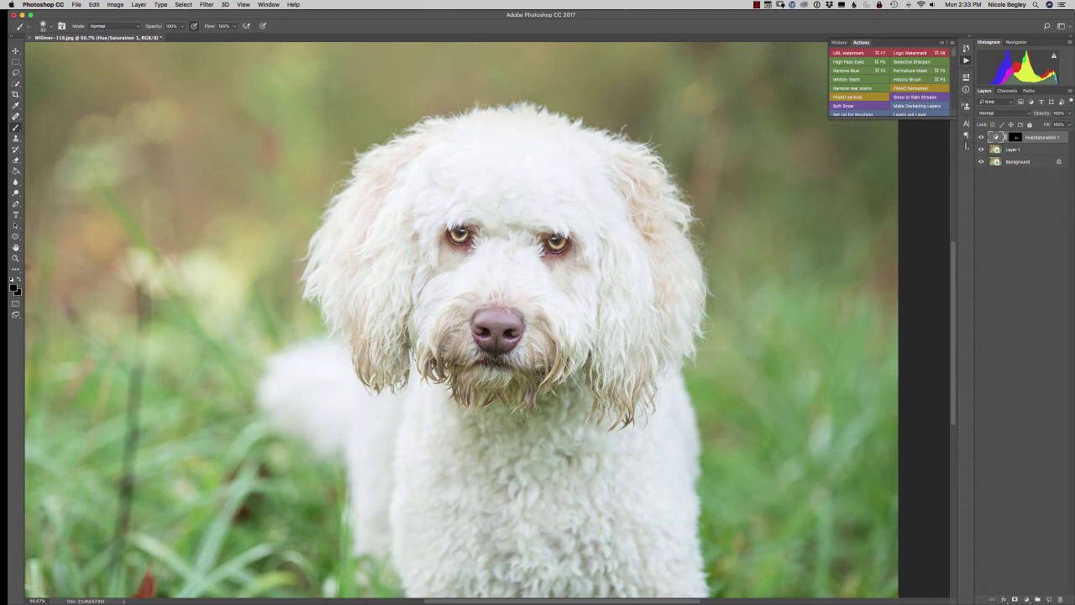
Paint on the Hue/Saturation layer mask over the reddish stains around both eyes and compare the photo with and without the adjustment.
click(1017, 138)
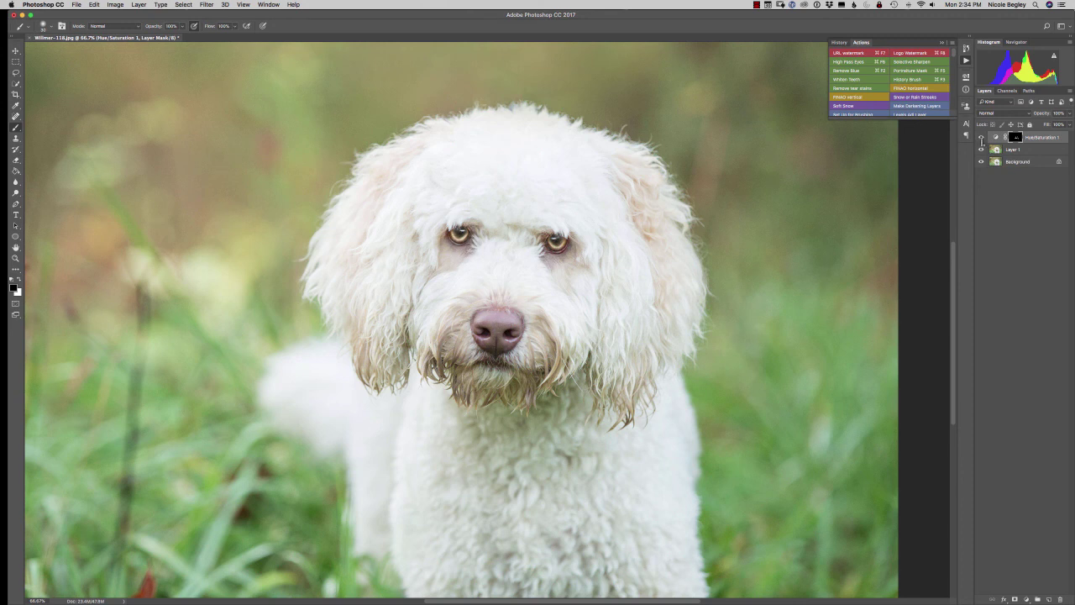
click(981, 137)
click(981, 137)
Lower the Hue/Saturation layer's opacity and compare the whole photo with the adjustment hidden and shown.
key(super+minus)
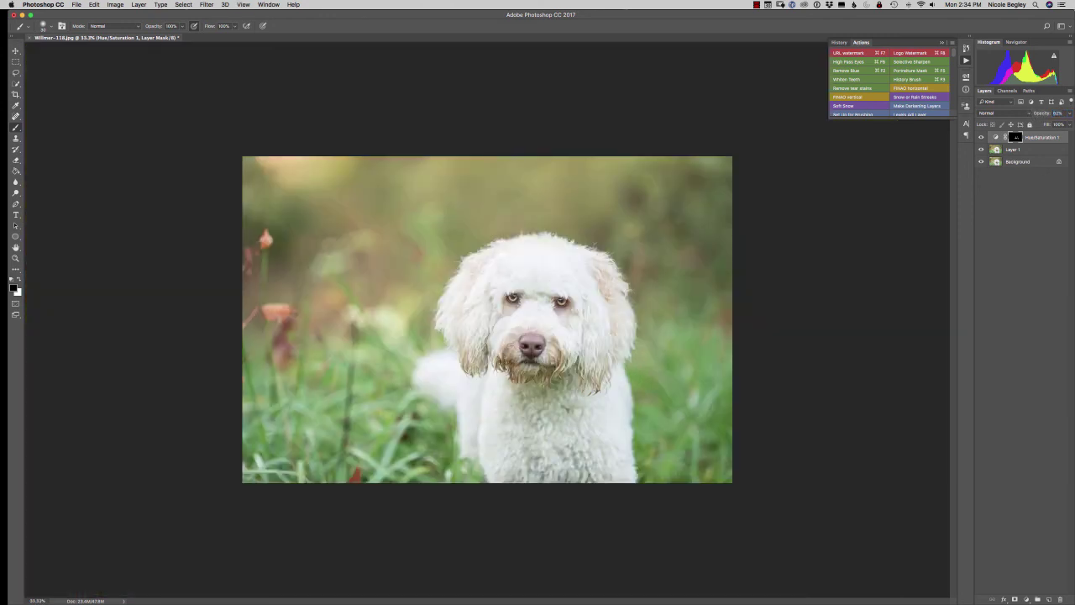
click(983, 138)
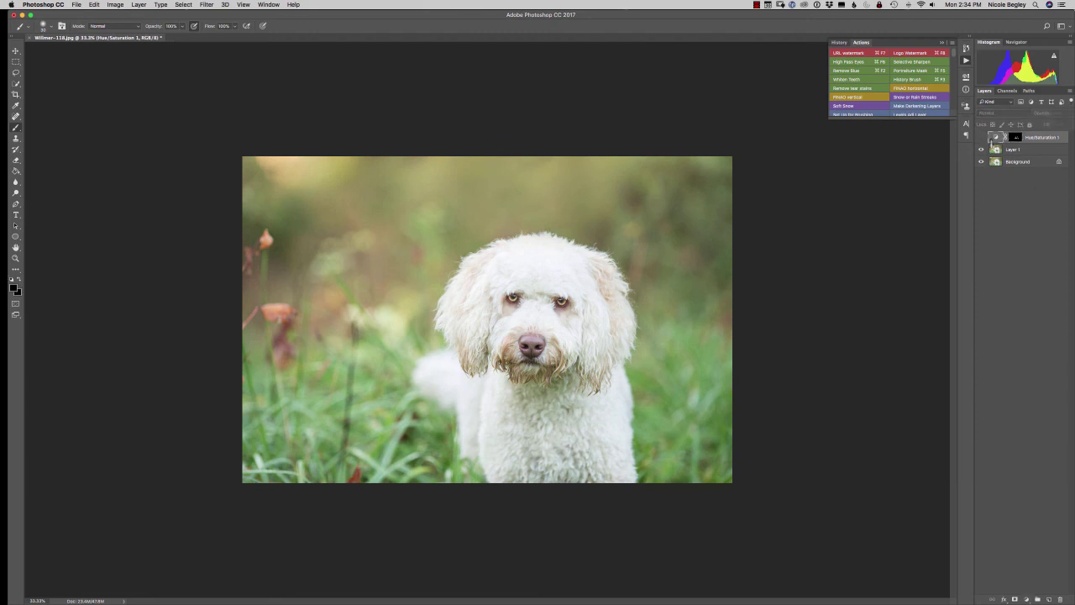
click(983, 137)
click(983, 138)
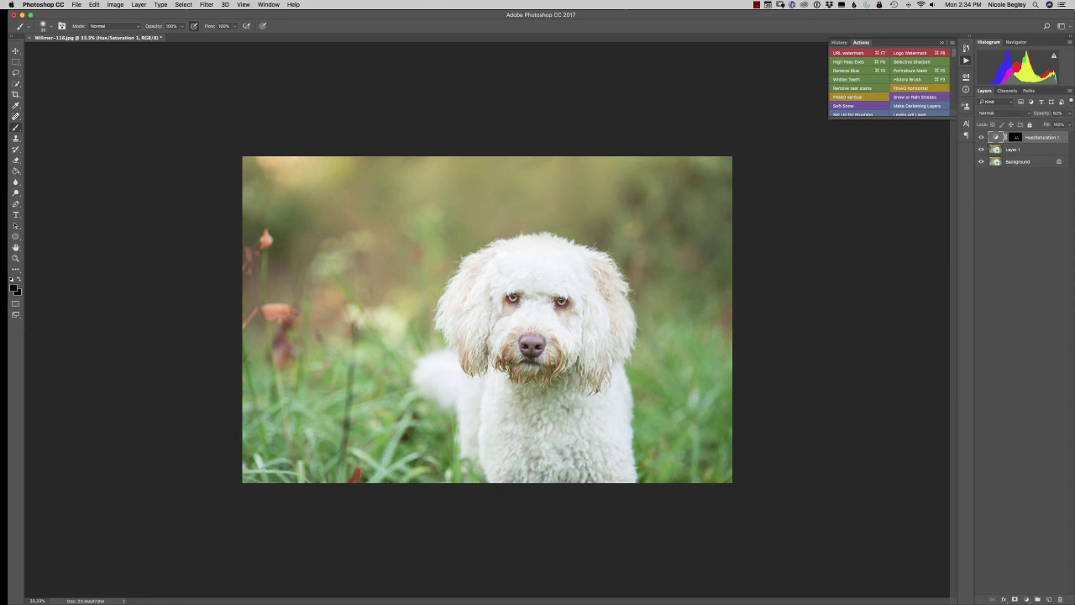